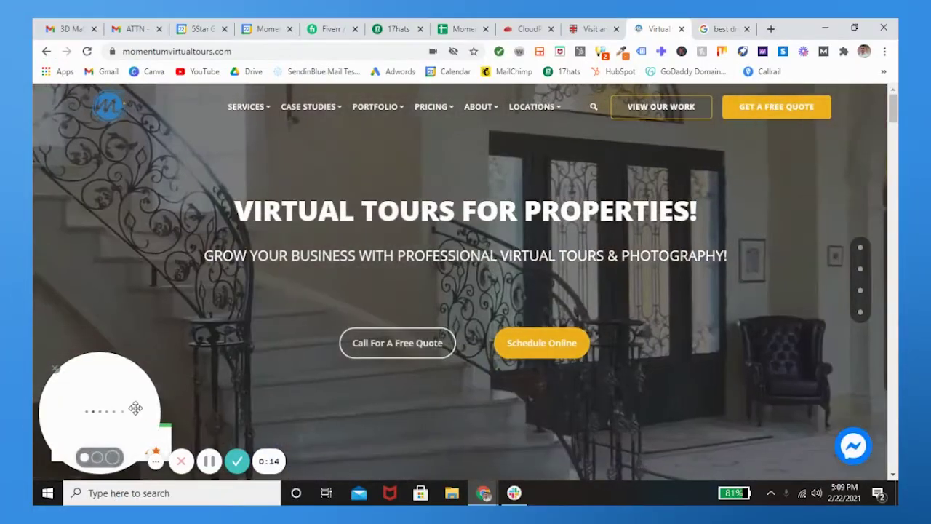
- Open the St. George's School virtual tour page and look around its aerial campus panorama
drag(127, 400, 169, 179)
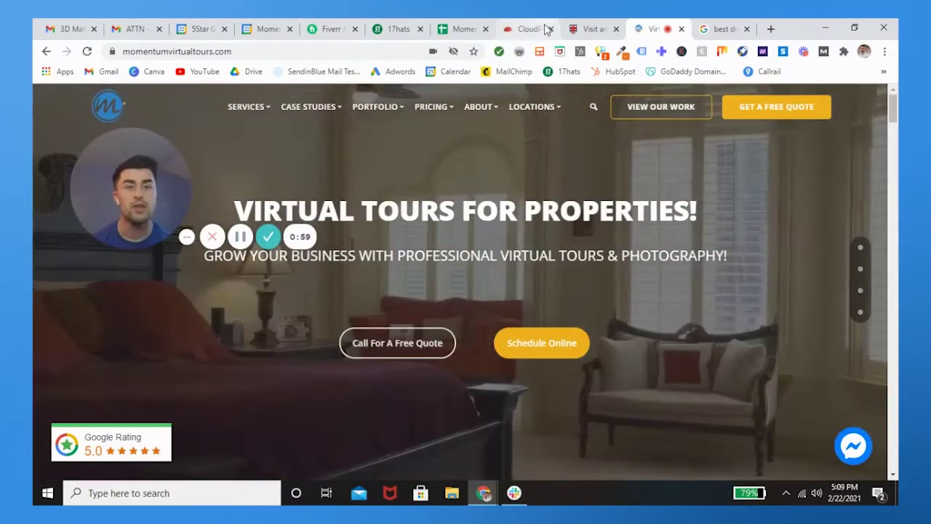
click(578, 29)
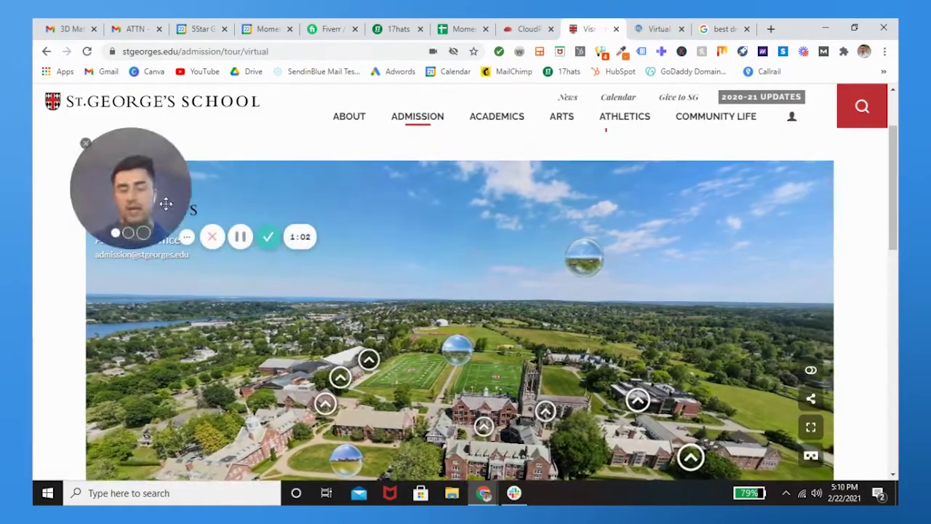
drag(166, 204, 181, 163)
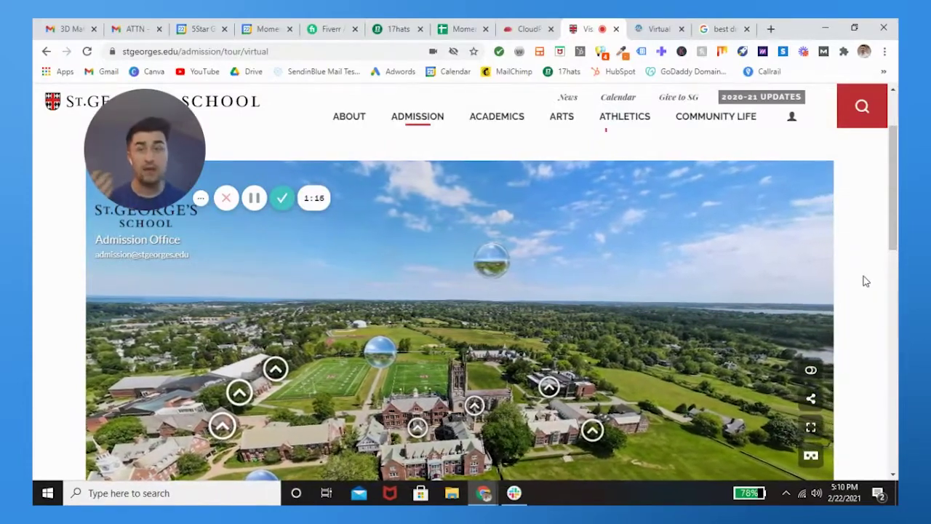
scroll(865, 281, down, 1)
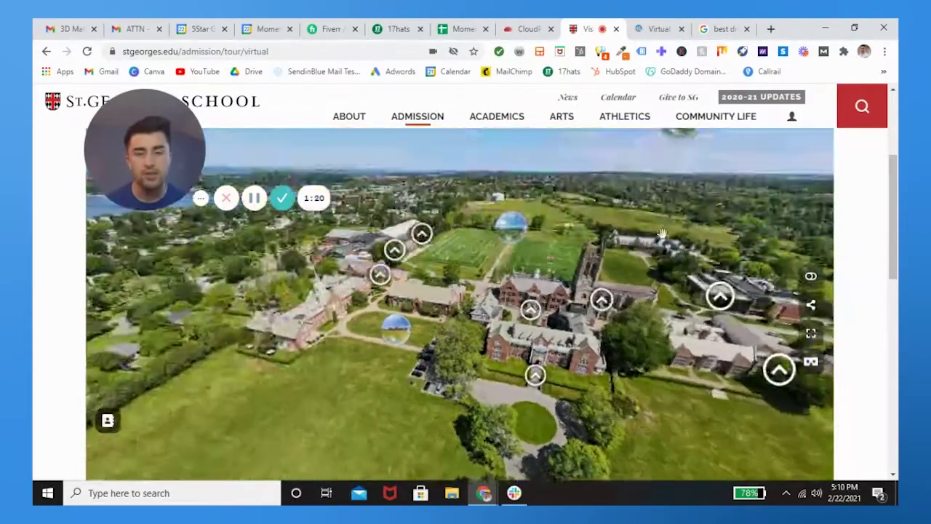
drag(661, 191, 650, 245)
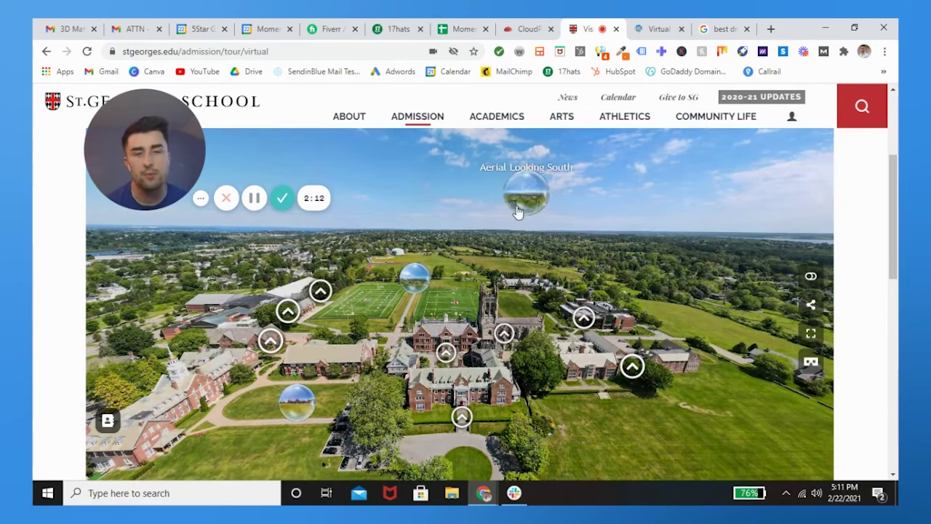
- Switch to the Aquascapes tour in CloudPano and follow the greenhouses scene's aerial hotspot to the windmill.PNG scene
click(525, 29)
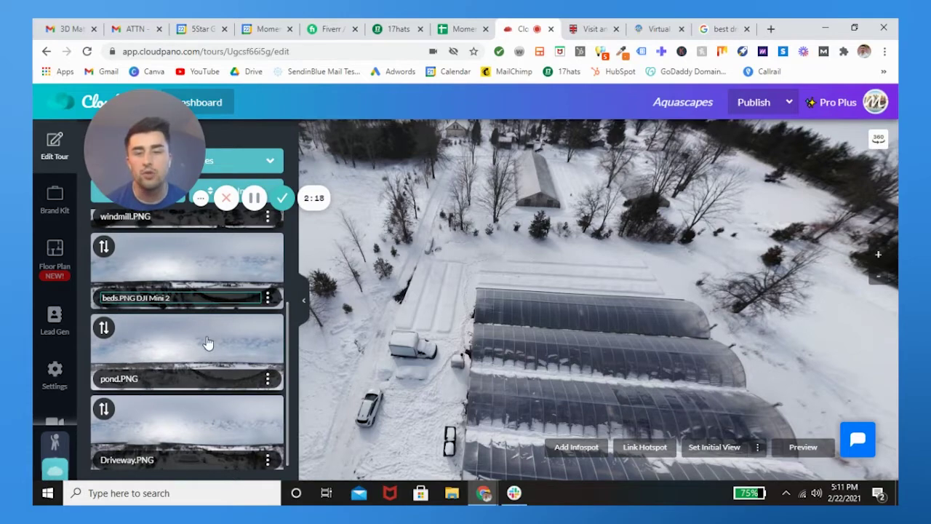
scroll(208, 343, up, 2)
drag(582, 272, 595, 319)
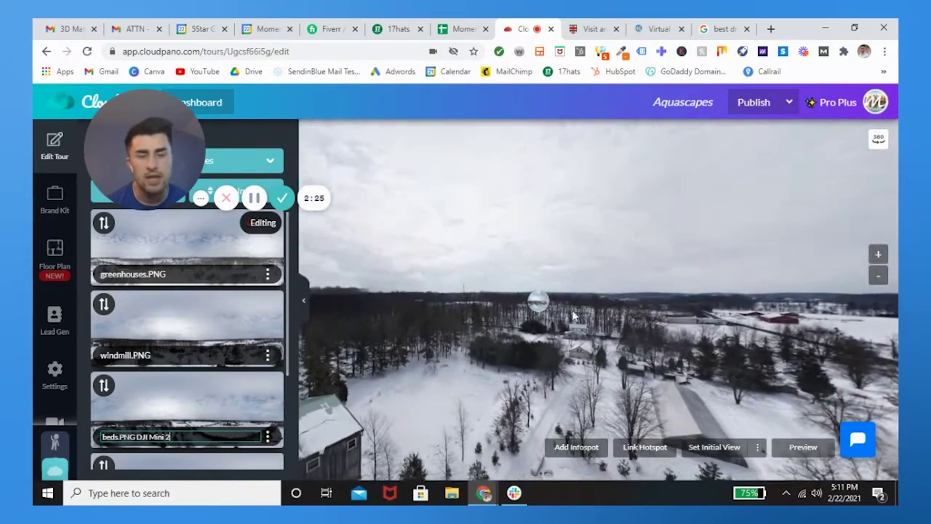
mouse_move(540, 308)
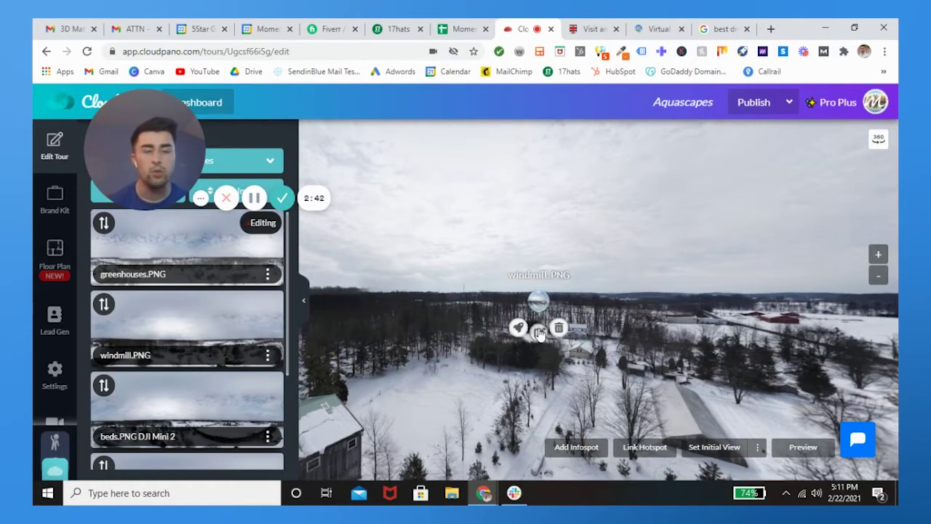
click(539, 331)
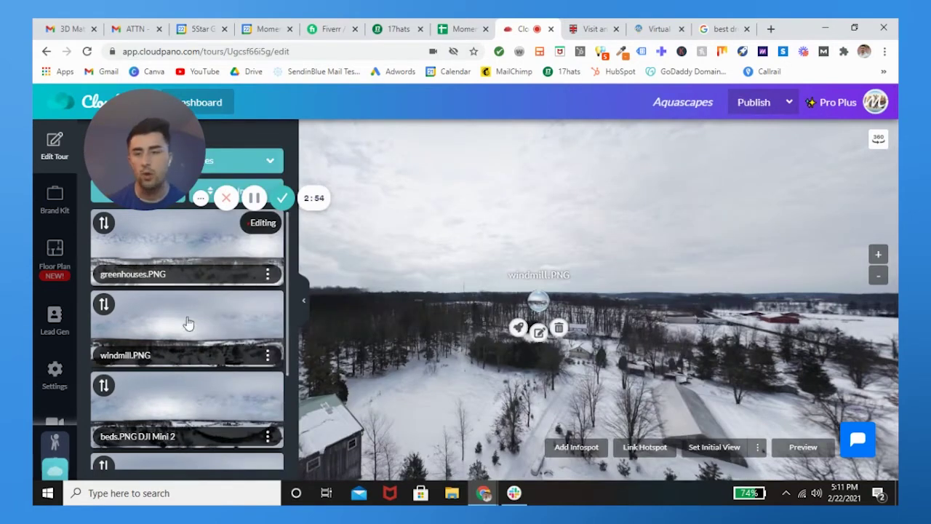
scroll(184, 306, down, 1)
scroll(203, 299, down, 2)
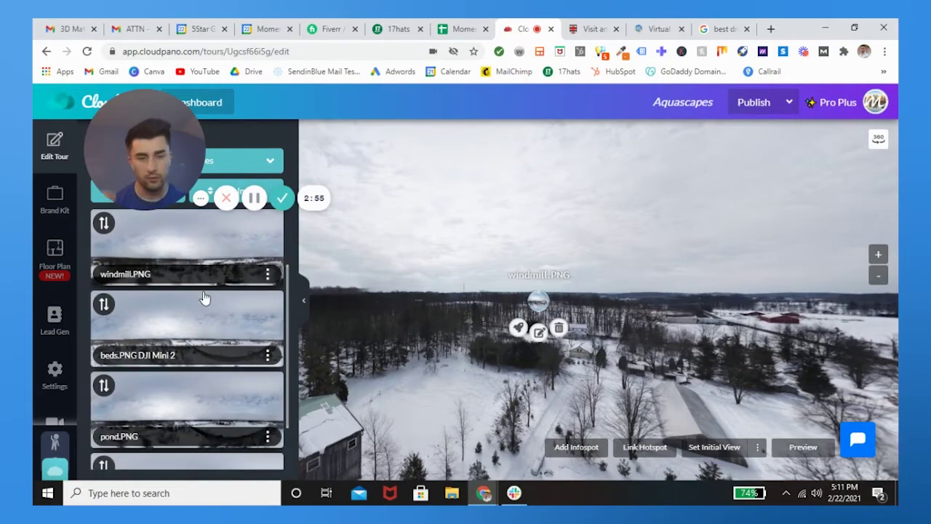
click(555, 300)
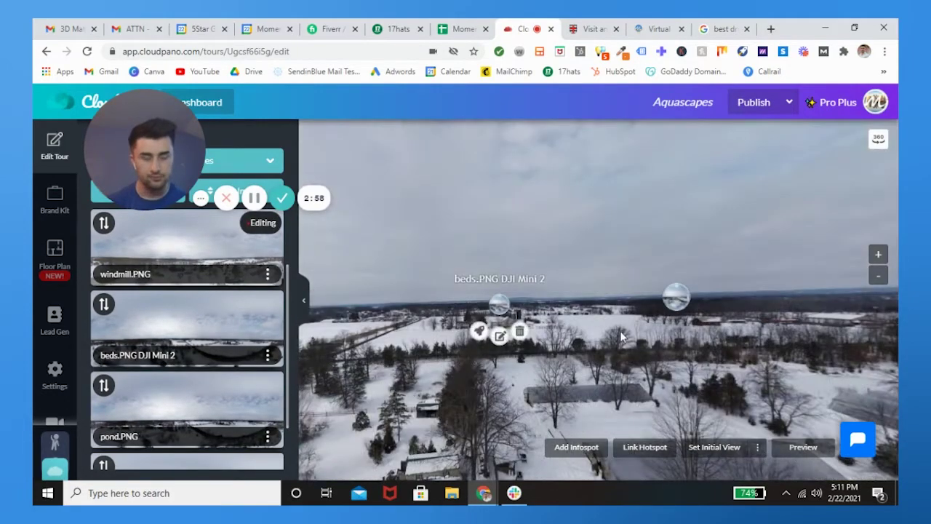
- Review the link target and hotspot style of the pond.PNG hotspot in the windmill scene
drag(538, 322, 737, 294)
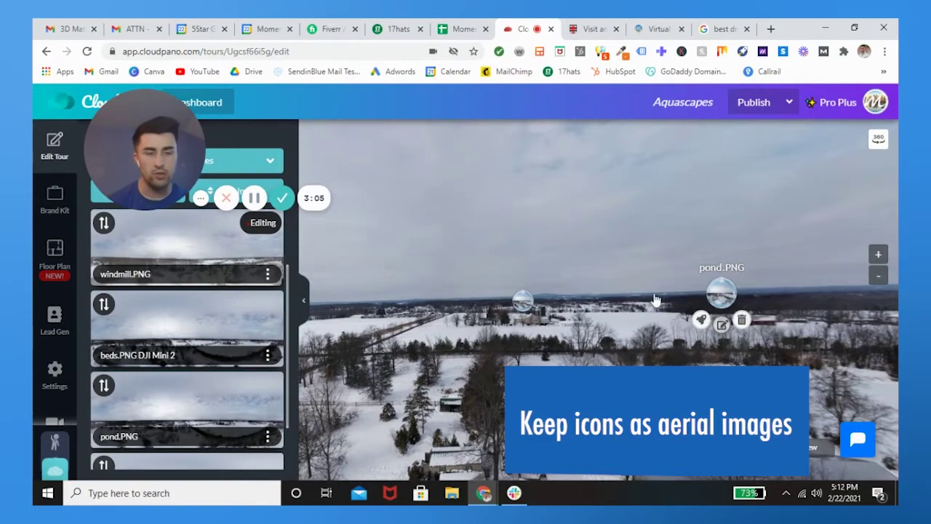
click(721, 324)
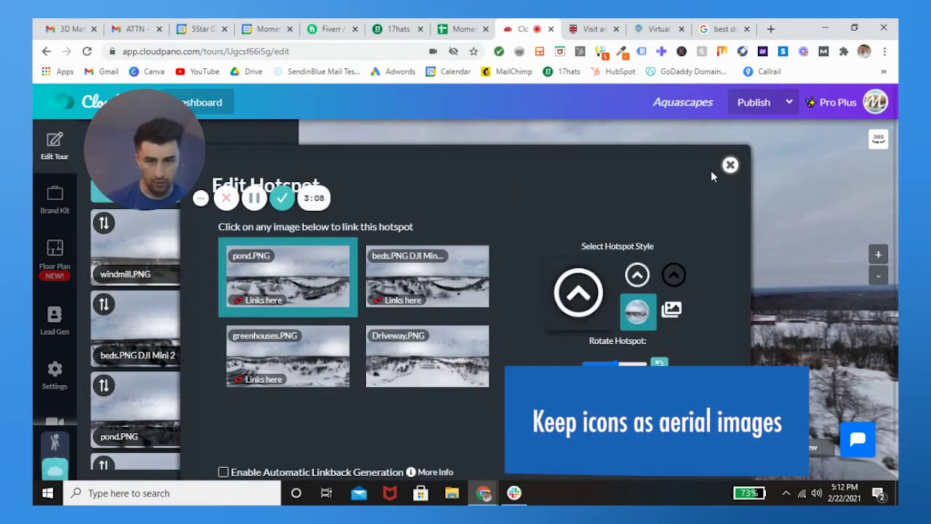
click(730, 165)
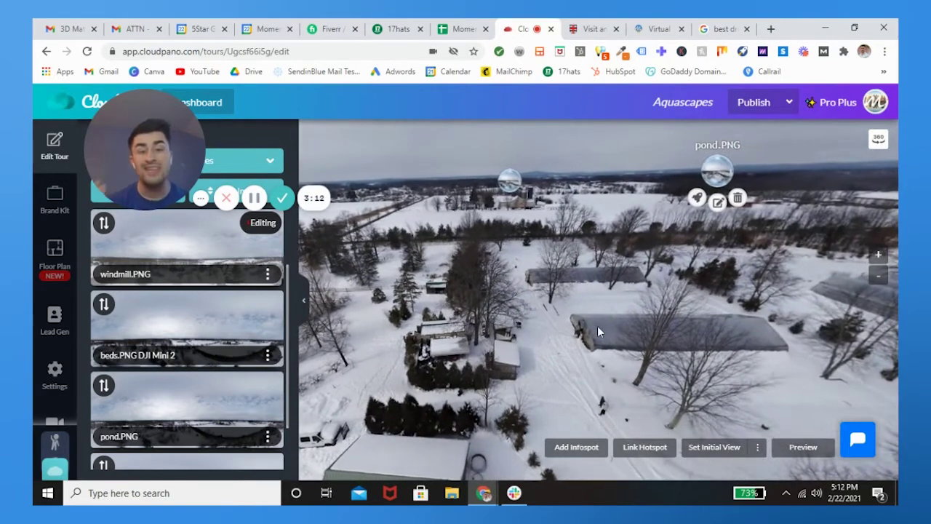
- Add a short-text infospot reading "Greenhouse" with the yellow star style on the long greenhouse roof and save it
click(578, 449)
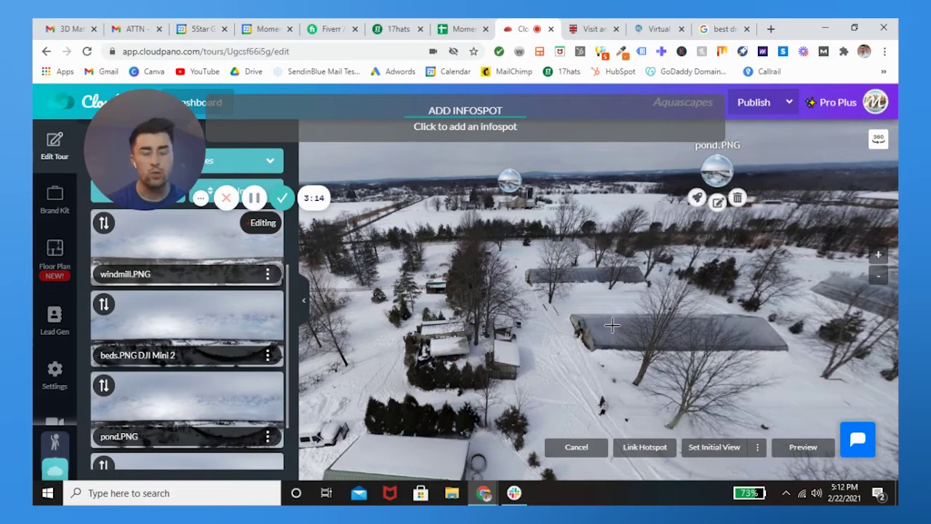
click(612, 325)
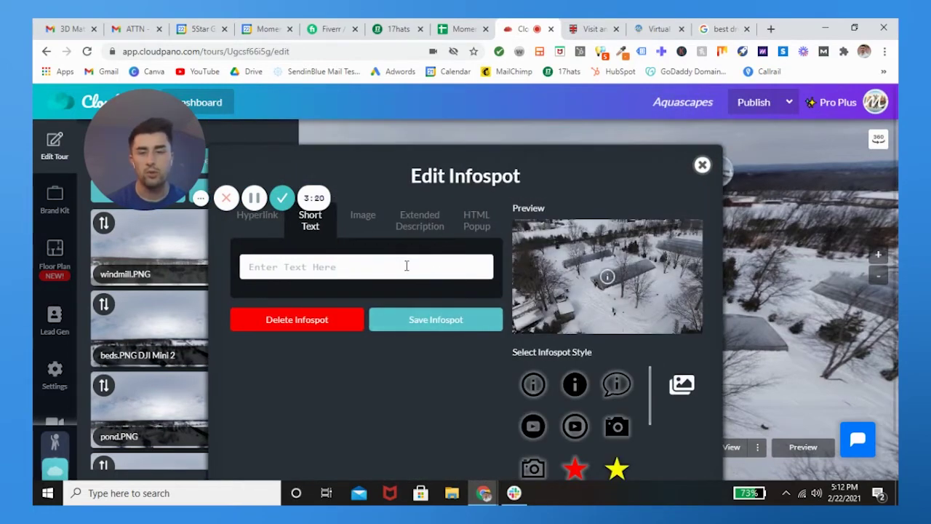
drag(164, 126, 119, 126)
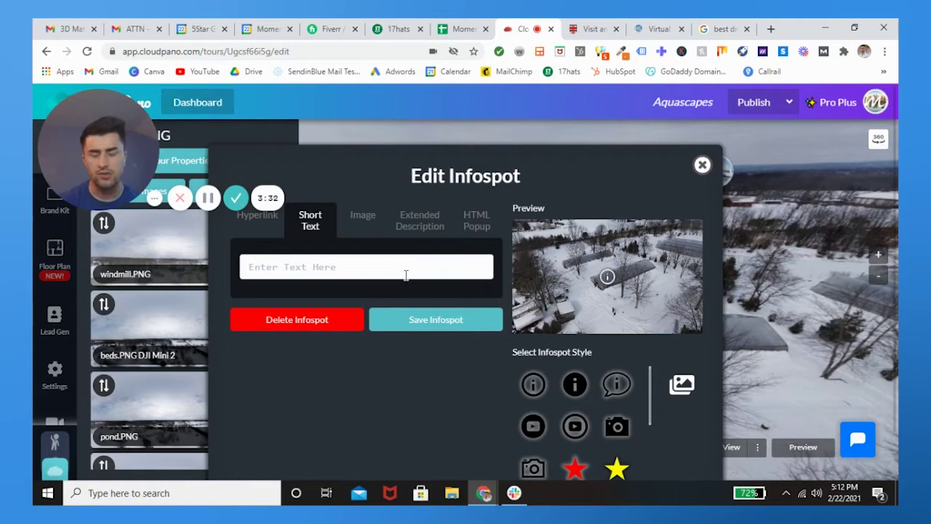
text(Greenhouse)
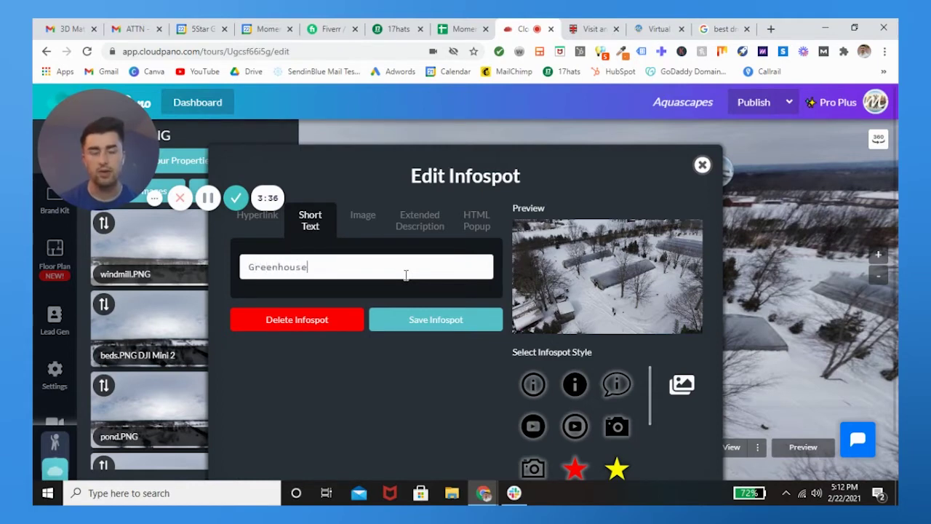
scroll(572, 374, down, 1)
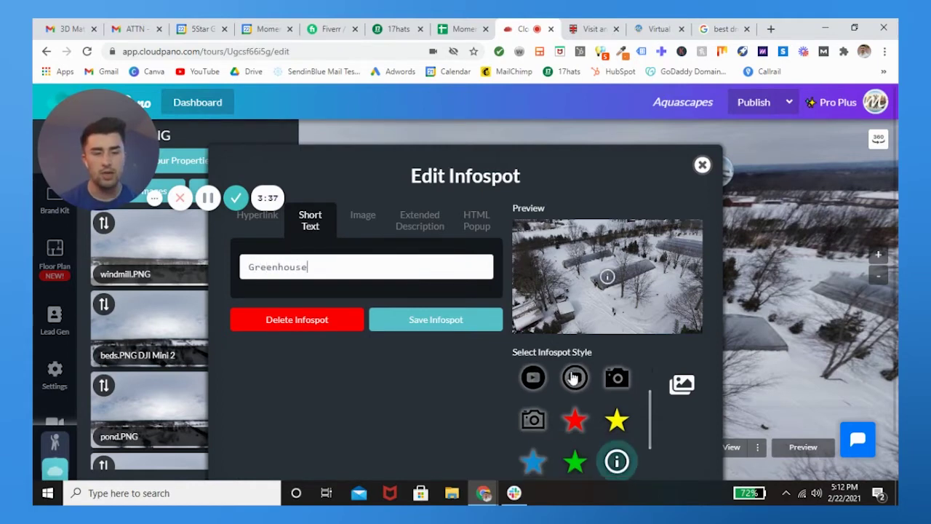
click(617, 420)
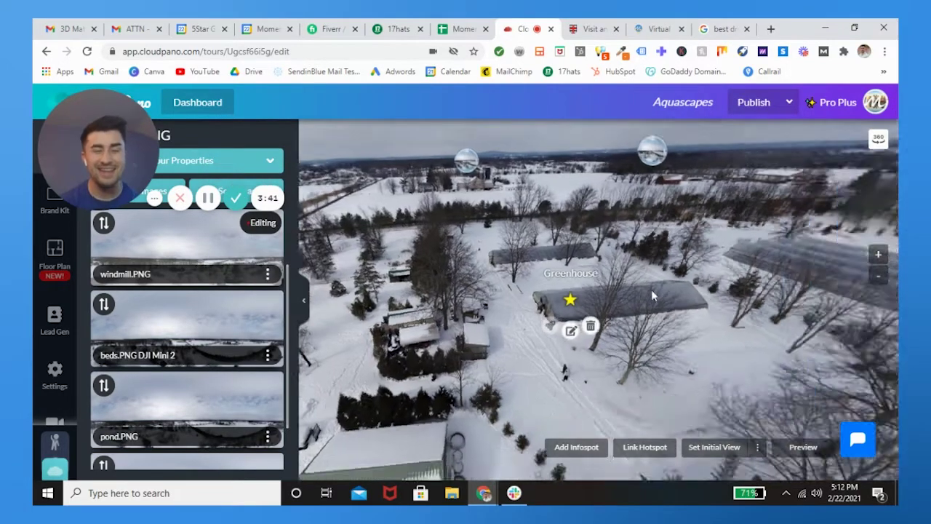
drag(651, 289, 589, 304)
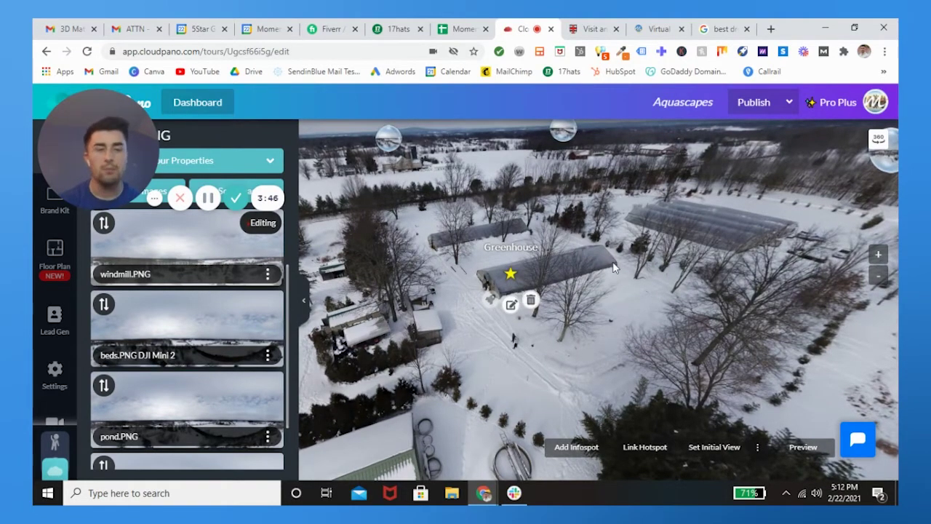
drag(510, 291, 521, 312)
- In the St. George's School tour, visit the chapel interior from the aerial view, exit outdoors and look around the grounds
click(586, 24)
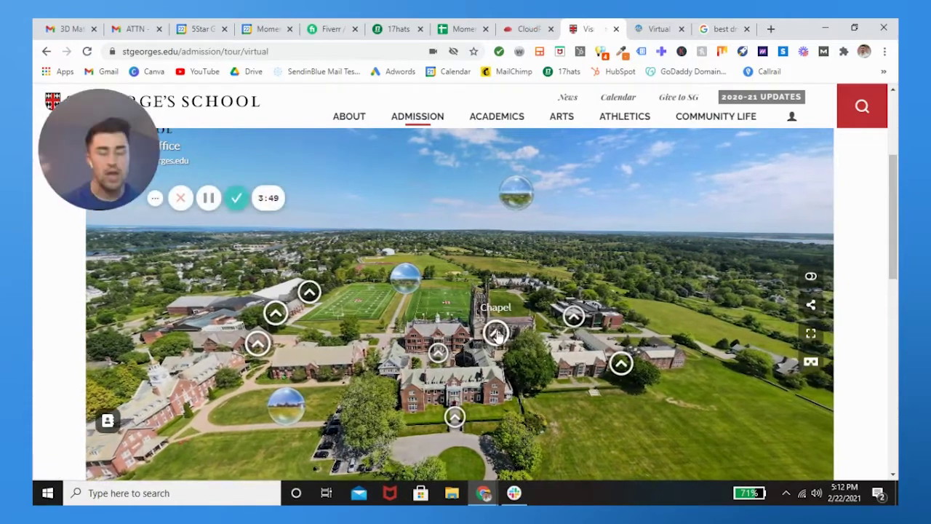
click(496, 333)
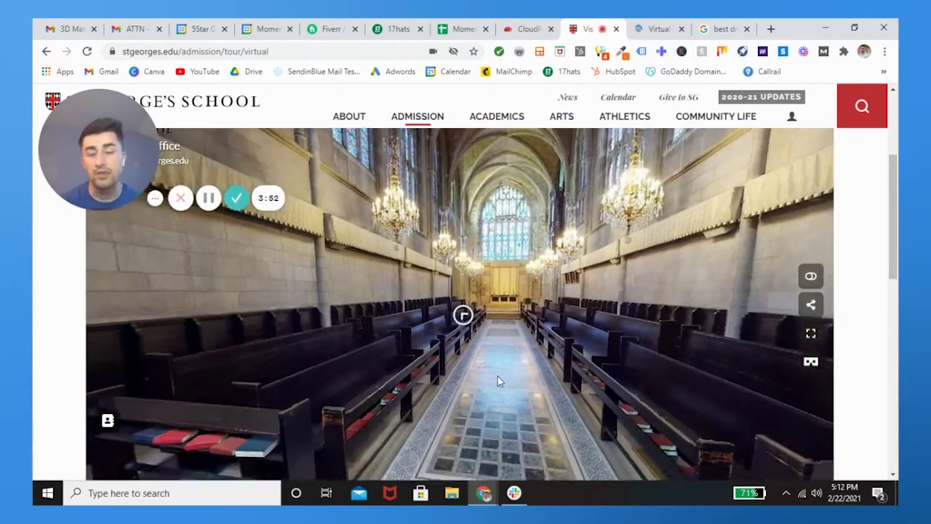
drag(497, 376, 541, 306)
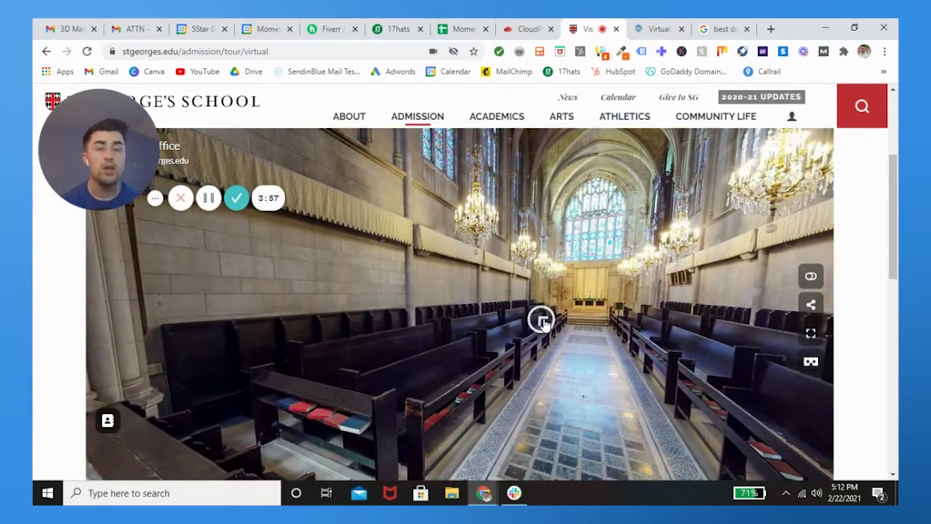
click(542, 320)
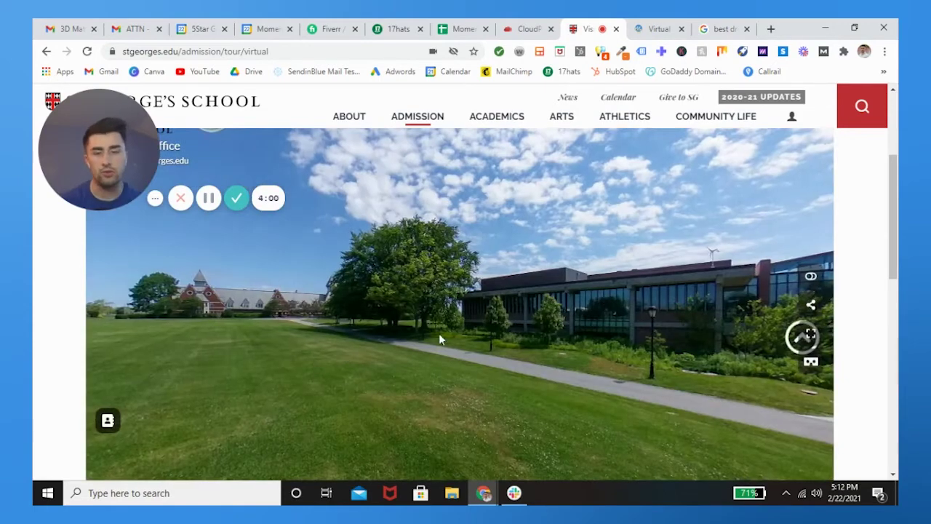
drag(438, 333, 566, 333)
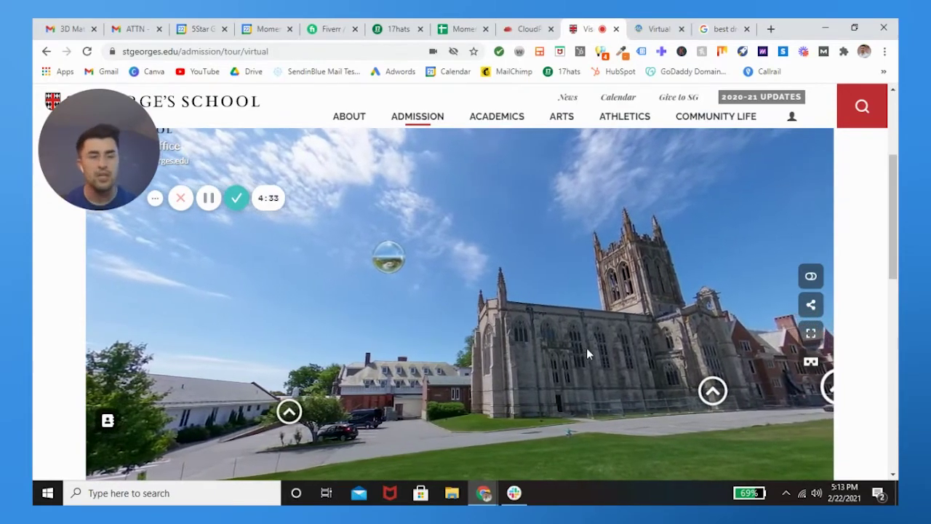
drag(716, 327, 524, 320)
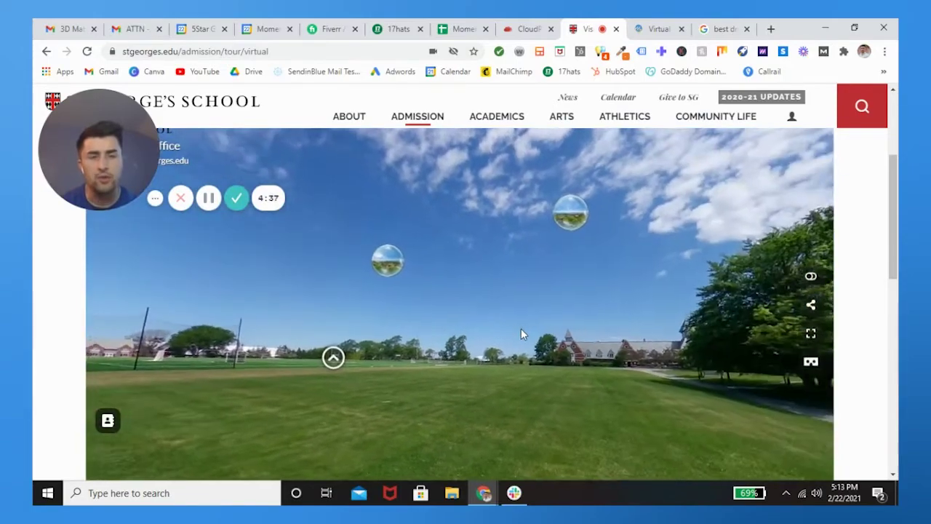
- Return to the Aquascapes windmill scene and examine the beds, pond and greenhouses hotspots and the star infospot
click(524, 29)
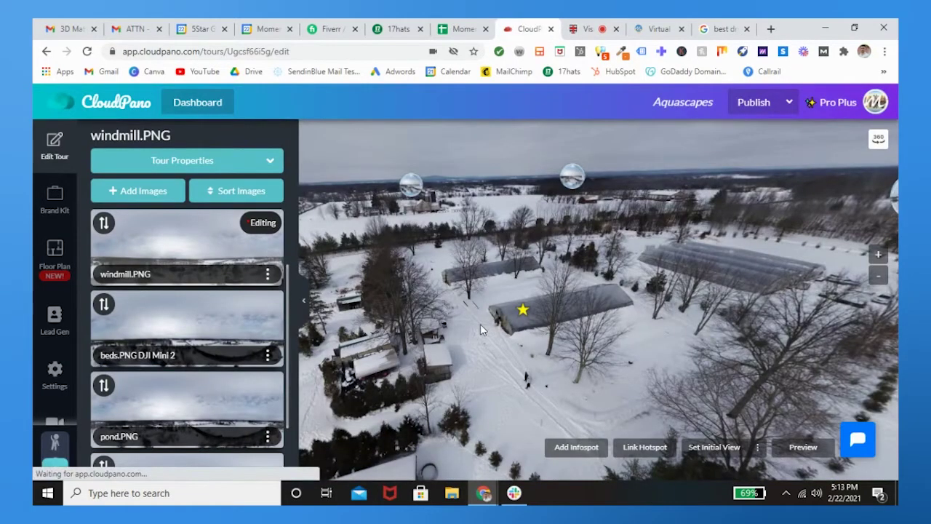
drag(480, 324, 523, 320)
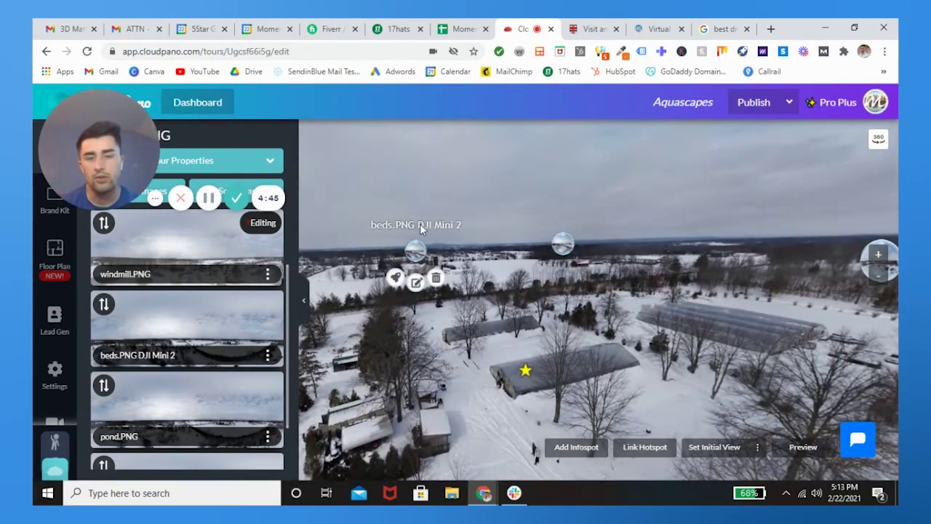
drag(662, 287, 622, 290)
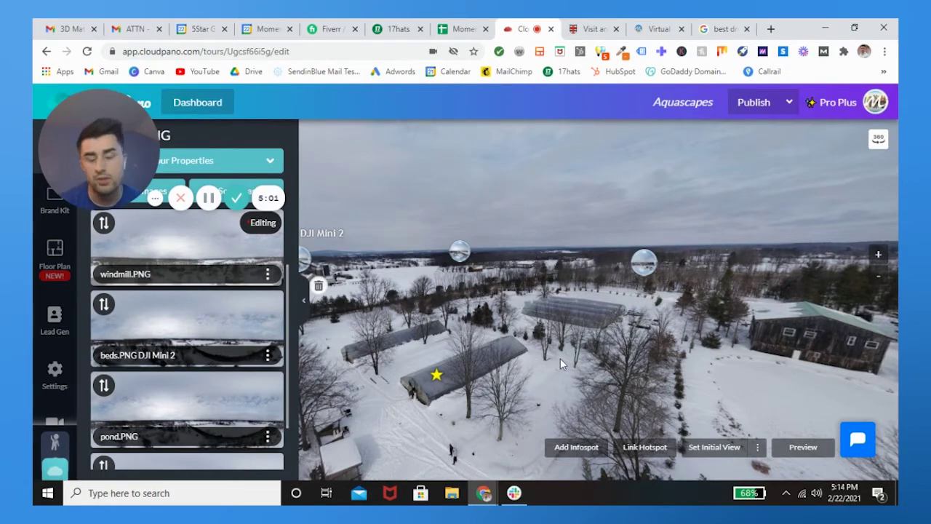
drag(551, 368, 564, 369)
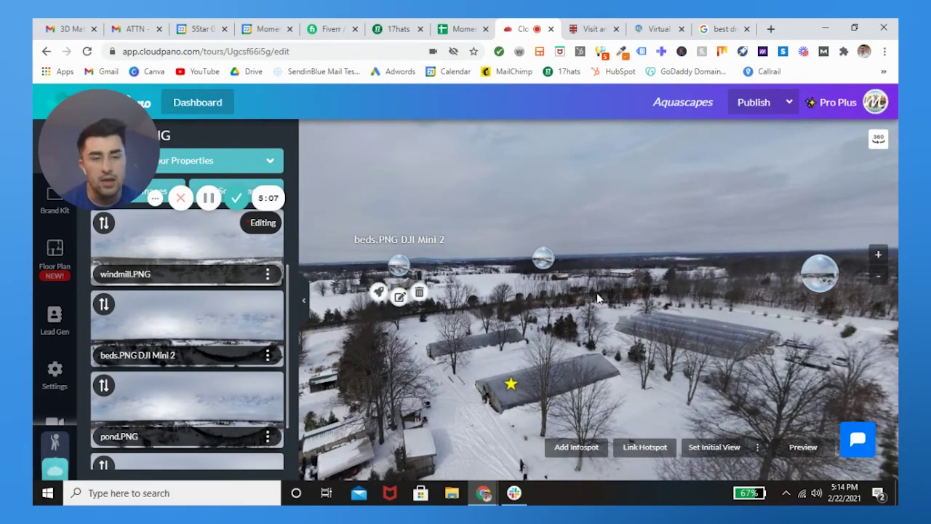
mouse_move(542, 261)
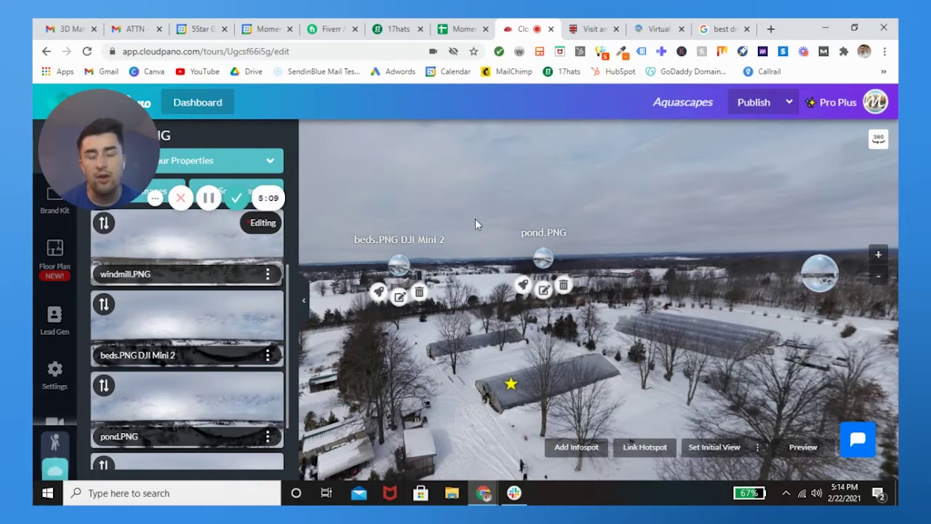
drag(463, 224, 461, 224)
mouse_move(739, 274)
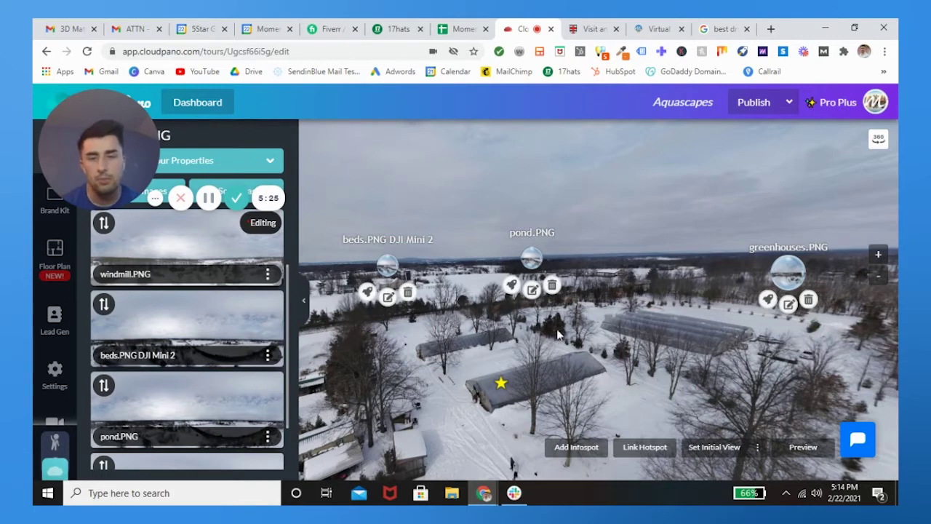
click(502, 383)
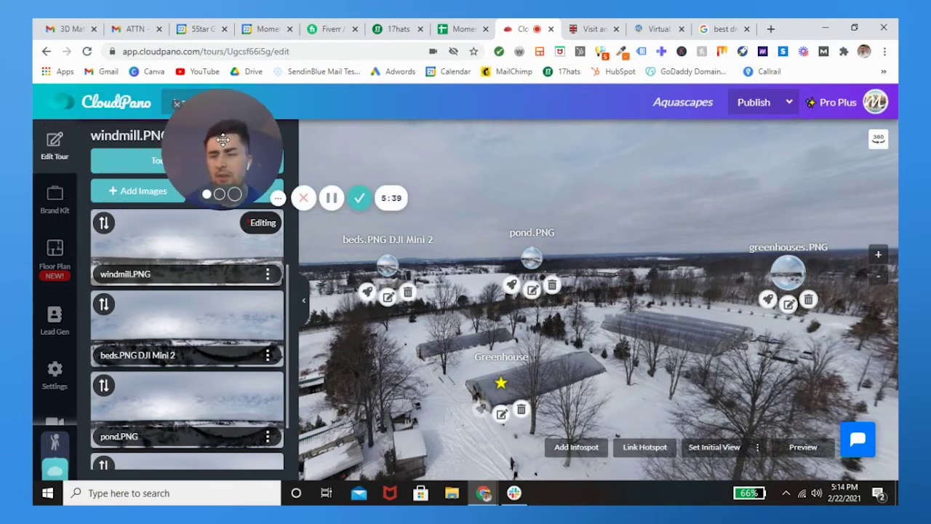
- Open the floor plan section and examine the ordering steps, available plan styles and the option to upload a floor plan or map
click(58, 255)
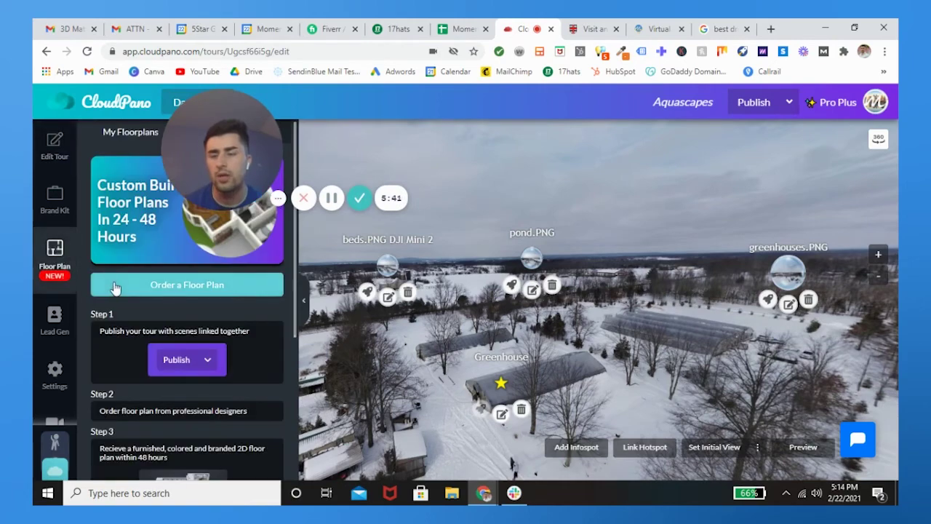
scroll(114, 287, down, 2)
scroll(115, 286, down, 2)
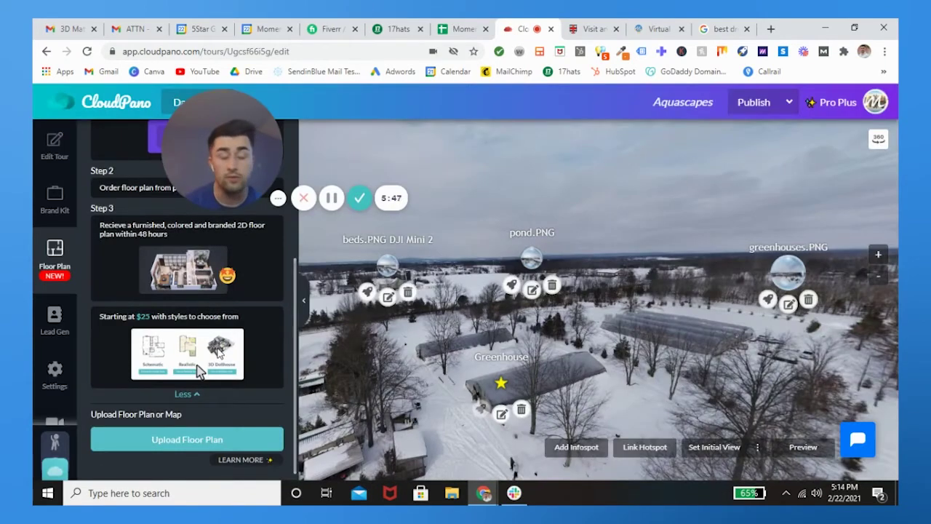
scroll(221, 350, up, 1)
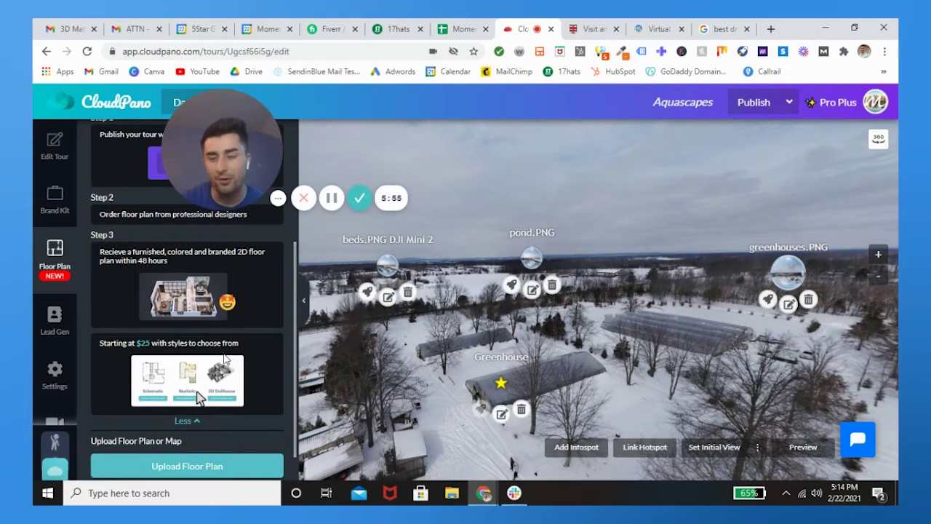
scroll(198, 397, down, 1)
scroll(198, 383, down, 1)
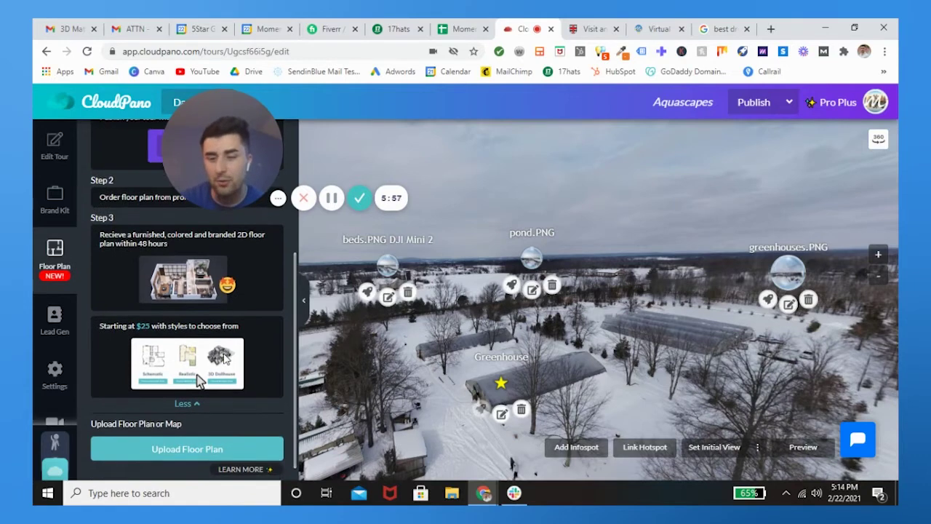
scroll(198, 382, up, 1)
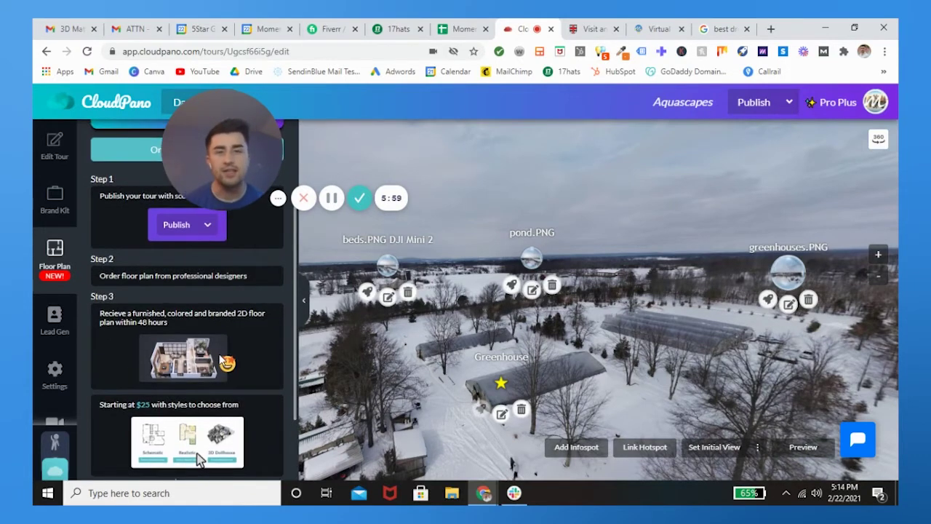